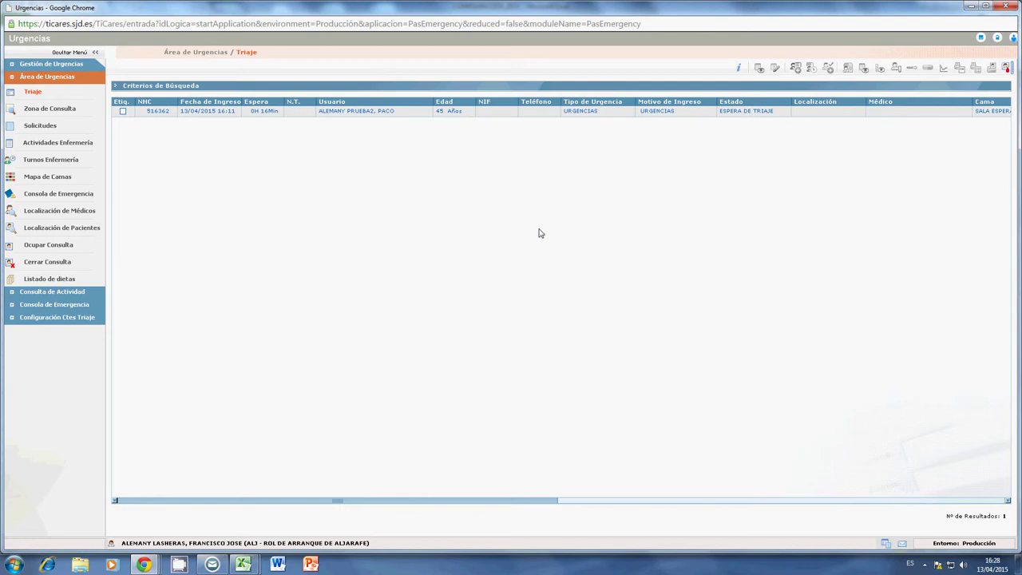
- Open the triage data form of the patient whose status is ESPERA DE TRIAJE
click(743, 103)
click(746, 114)
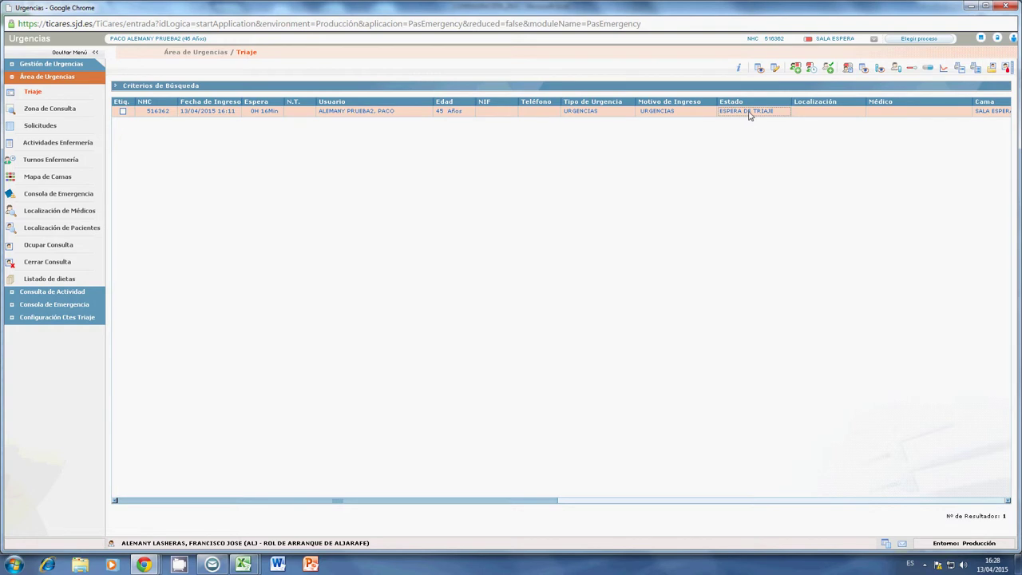
click(848, 70)
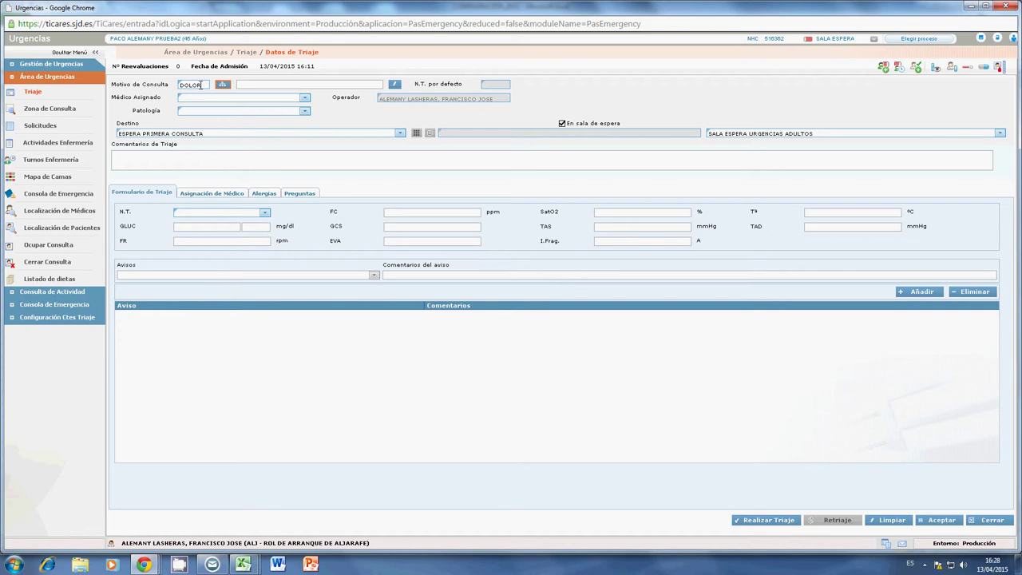
- Look up DOLOR as the consultation reason, choose 53.3.01 Dolor abdomen generalizado and accept the recommended vital signs notice
key(Return)
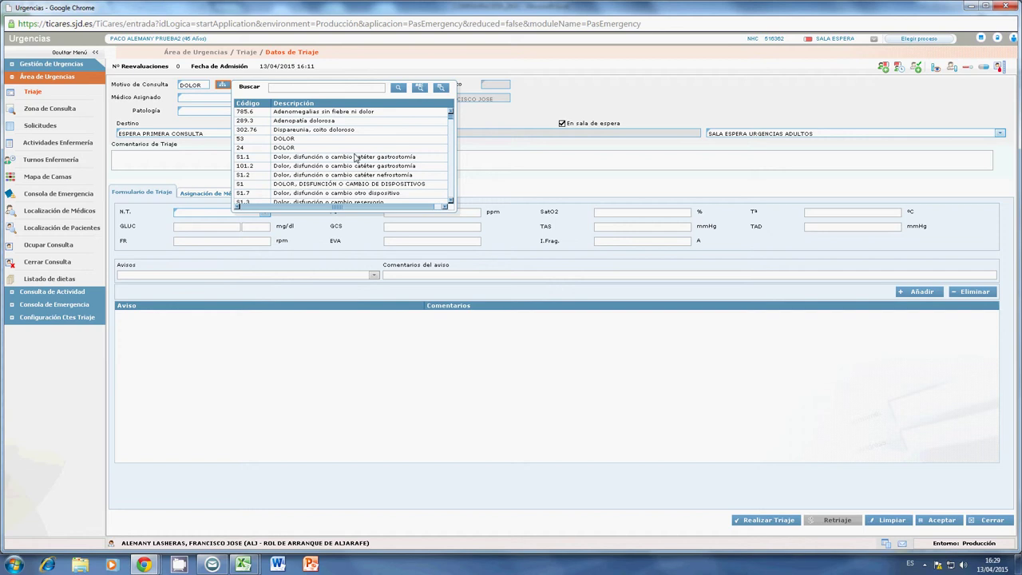
scroll(369, 163, down, 2)
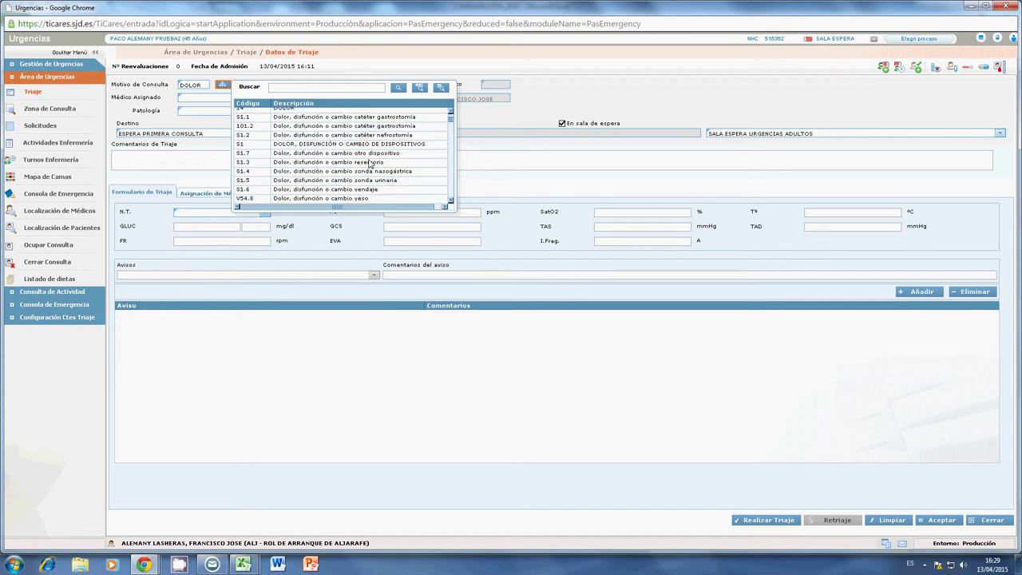
scroll(369, 164, down, 2)
scroll(397, 168, down, 1)
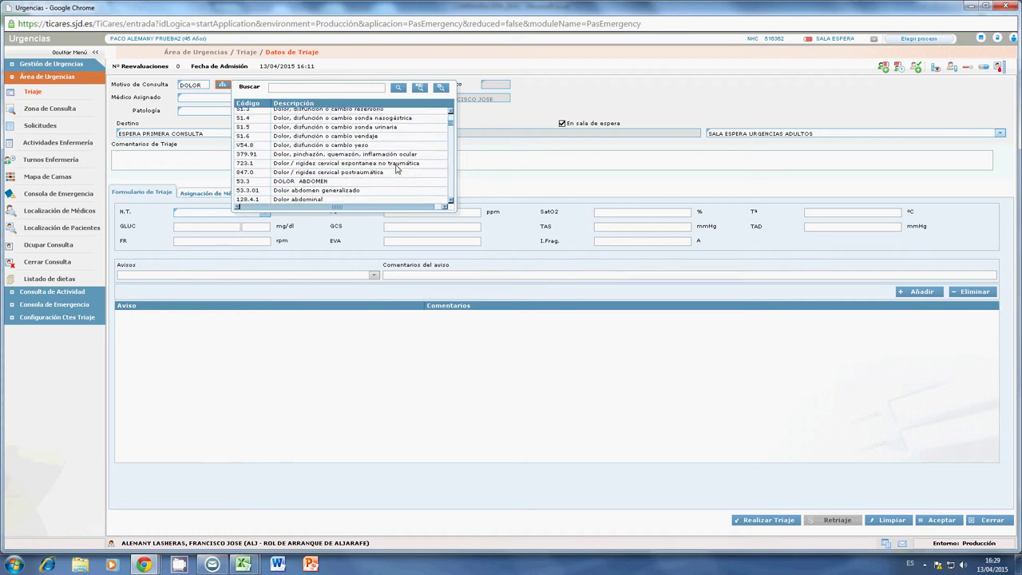
scroll(397, 168, down, 1)
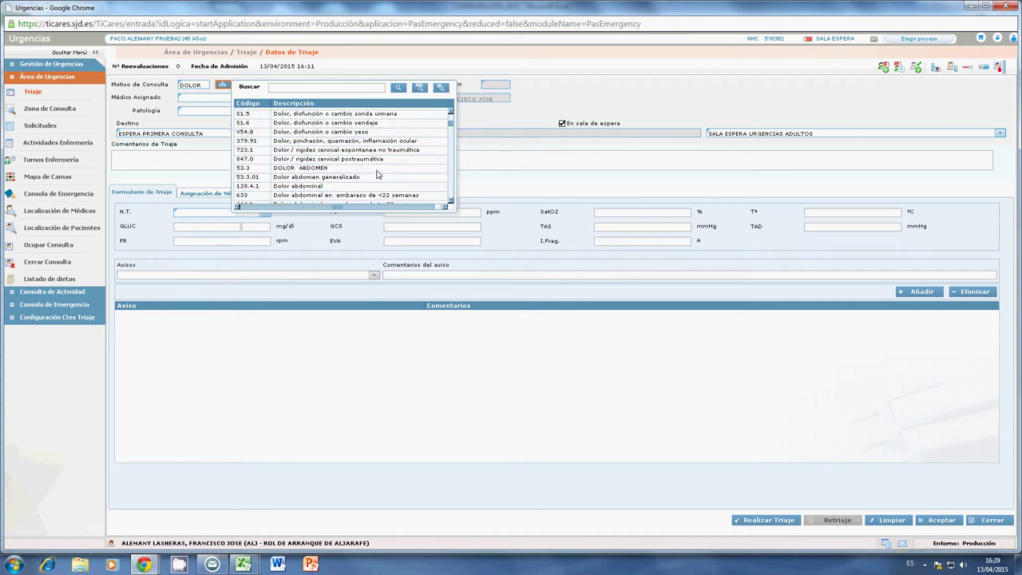
click(347, 179)
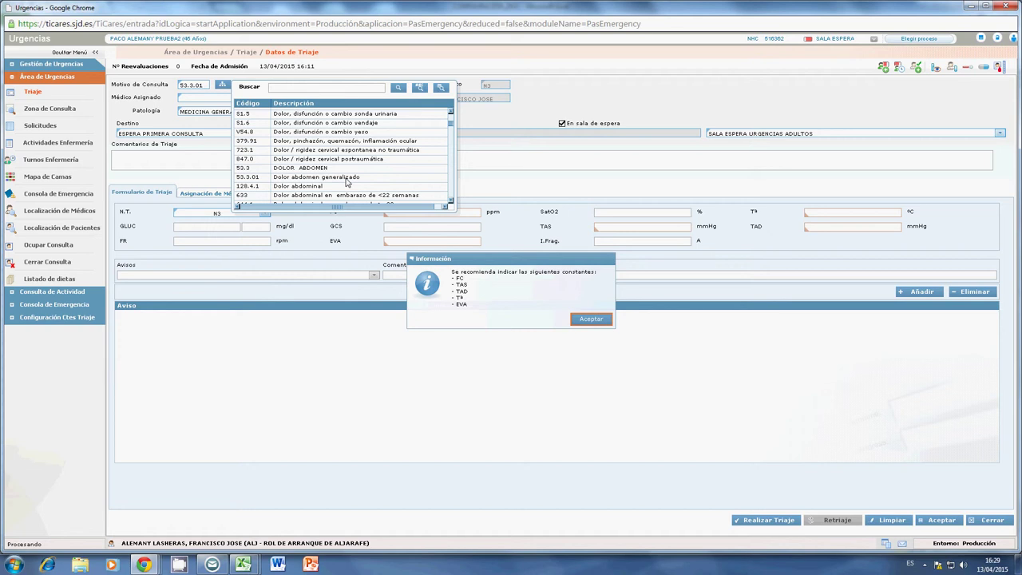
click(604, 323)
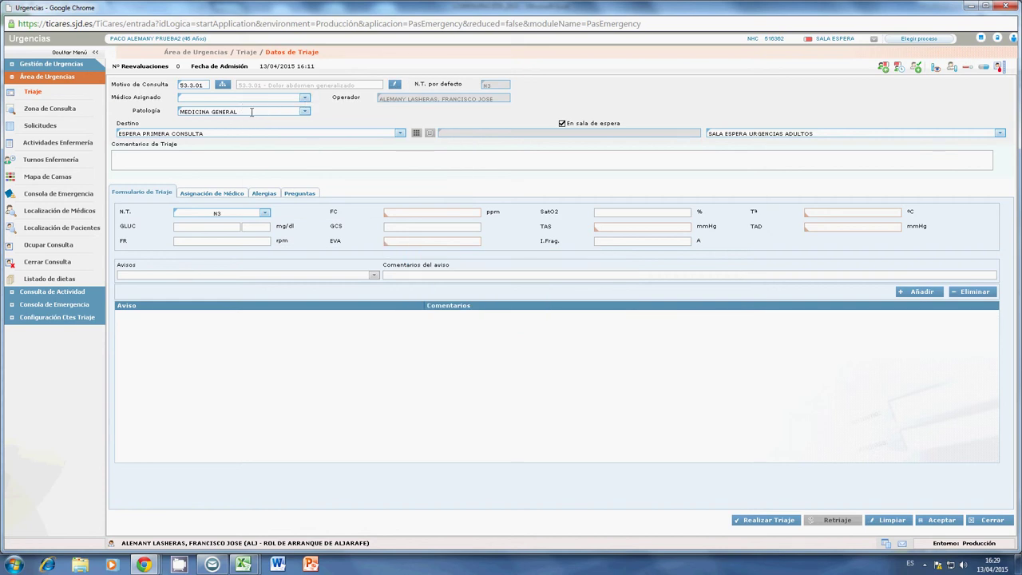
- Assign the available doctor to the patient, keeping ESPERA PRIMERA CONSULTA as the destination and N3 as the triage level
click(307, 99)
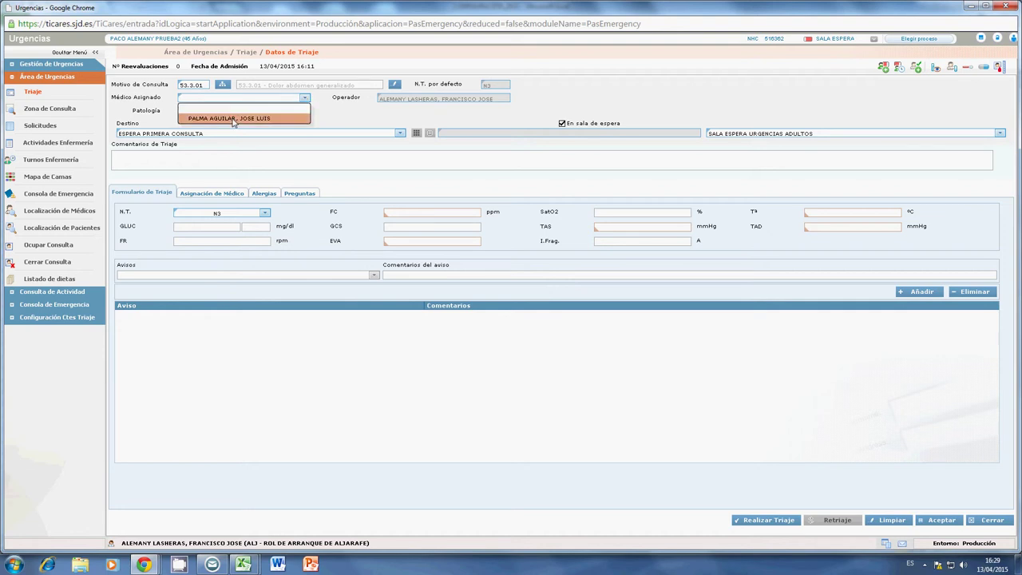
click(301, 115)
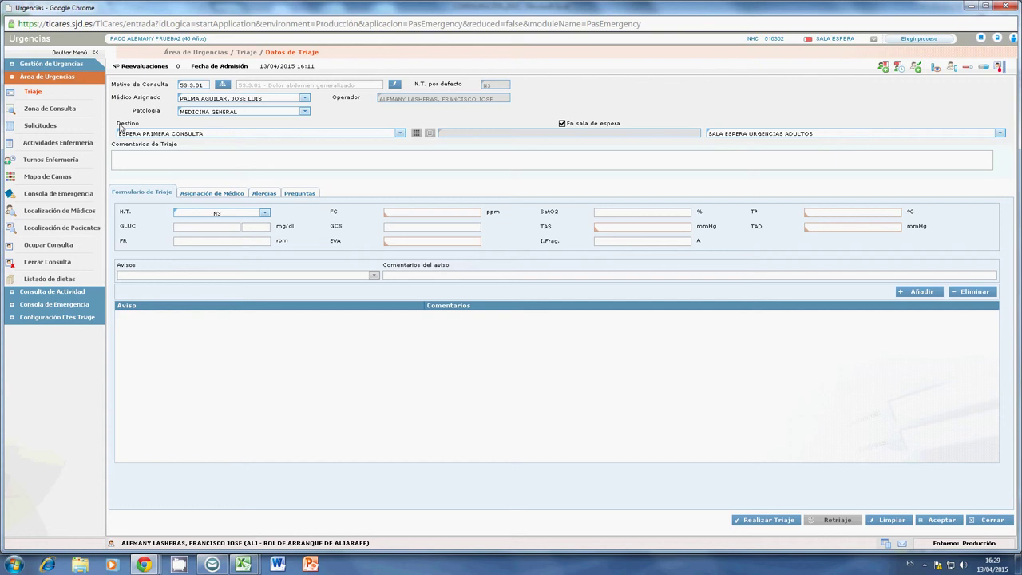
click(399, 134)
click(452, 155)
click(265, 212)
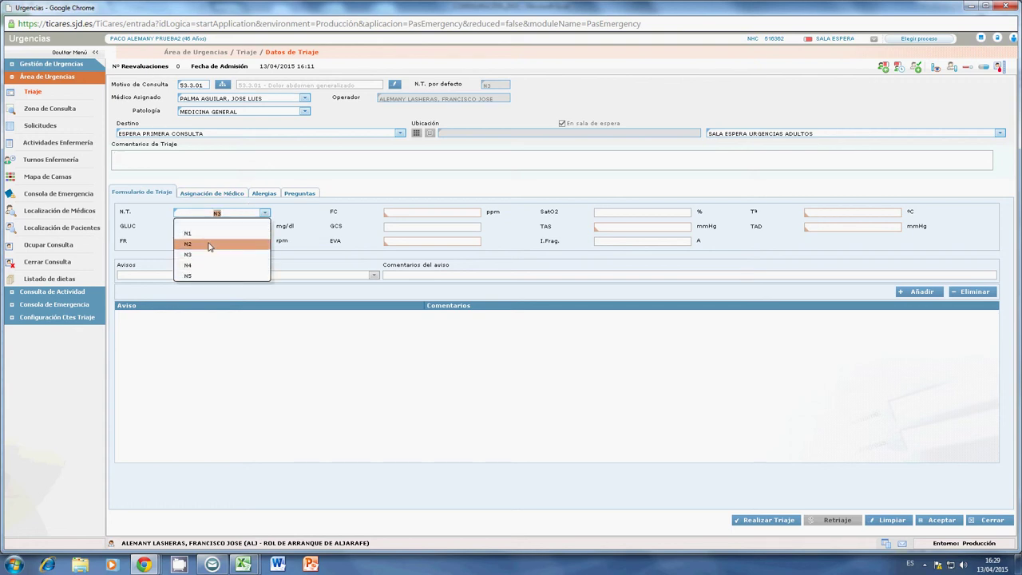
click(298, 213)
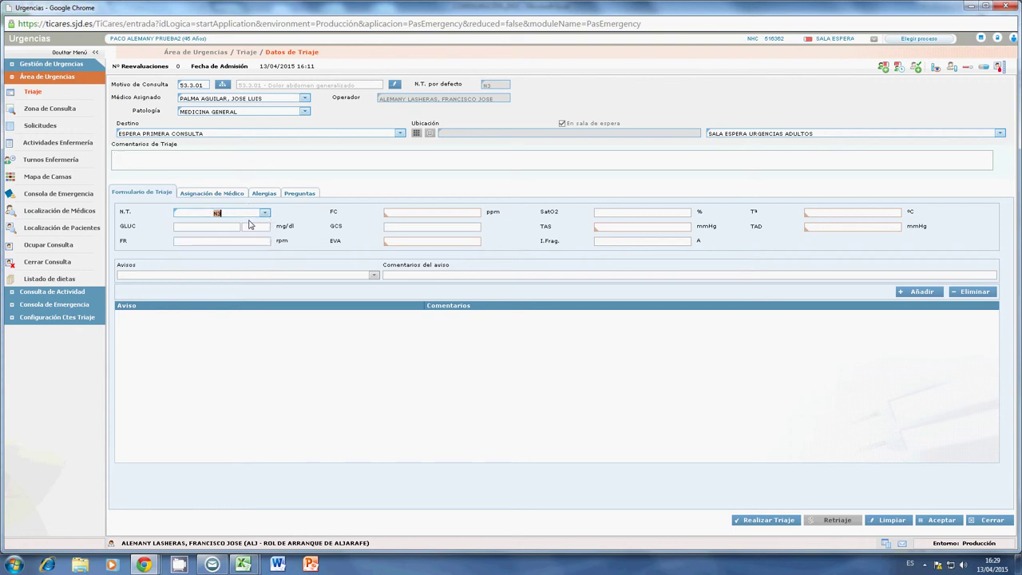
- Enter a heart rate (FC) of 80 ppm and an oxygen saturation (SatO2) of 100 %
click(398, 213)
text(80)
text(100)
key(Tab)
- Try to enter 130 and 67 as the patient's temperature
text(130)
key(Tab)
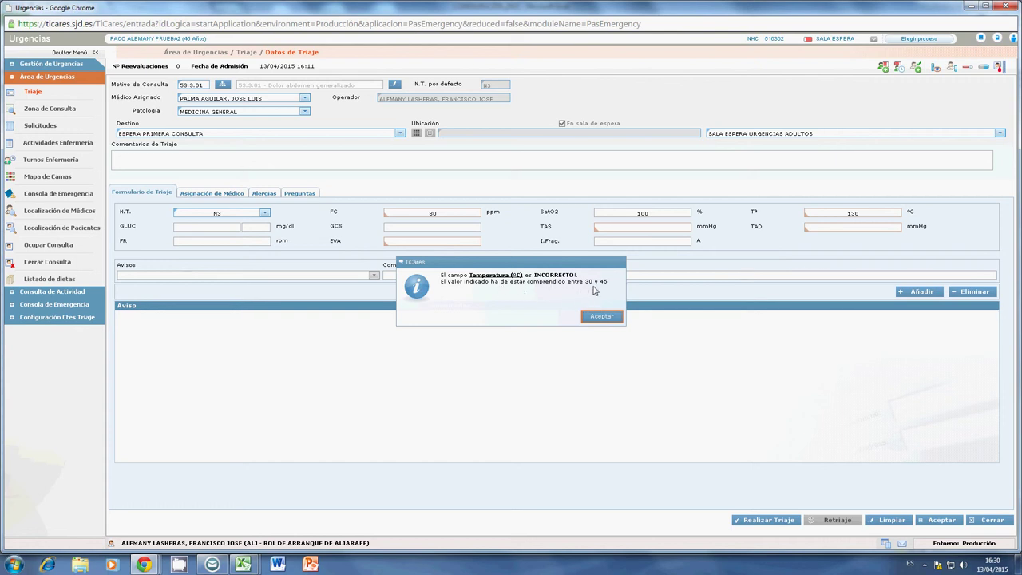
click(600, 316)
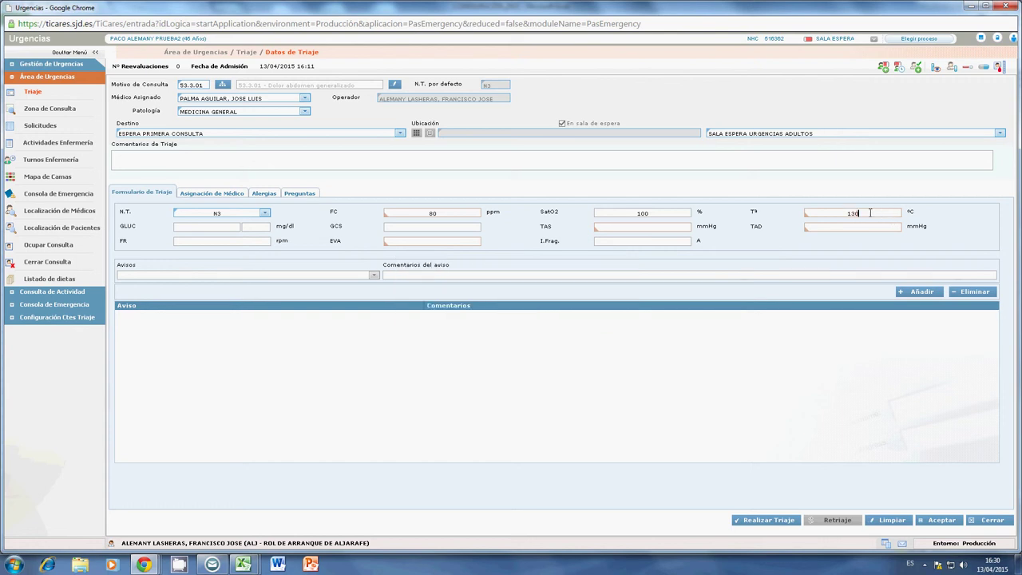
drag(871, 212, 826, 213)
text(67)
key(Tab)
click(602, 317)
- Set the temperature to 37 ºC and fill in GLUC 130, GCS 15, TAS 130, TAD 70, FR 12 and EVA 8
drag(872, 212, 829, 219)
text(37)
text(130)
text(130)
key(Tab)
- Add an AVISO_GENERAL warning with the comment PACIENTE NO COLABORADOR
click(373, 276)
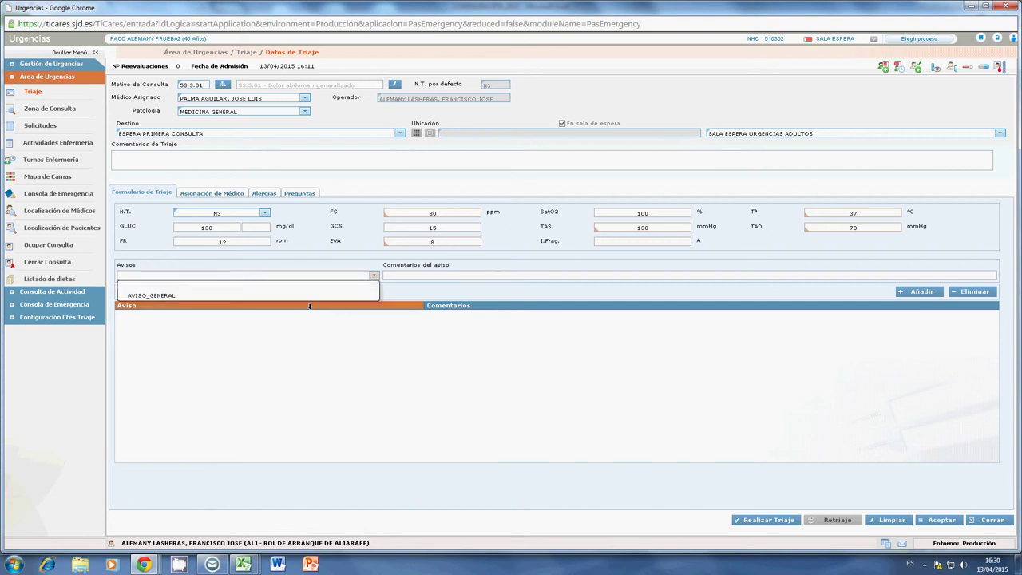
click(206, 296)
click(399, 274)
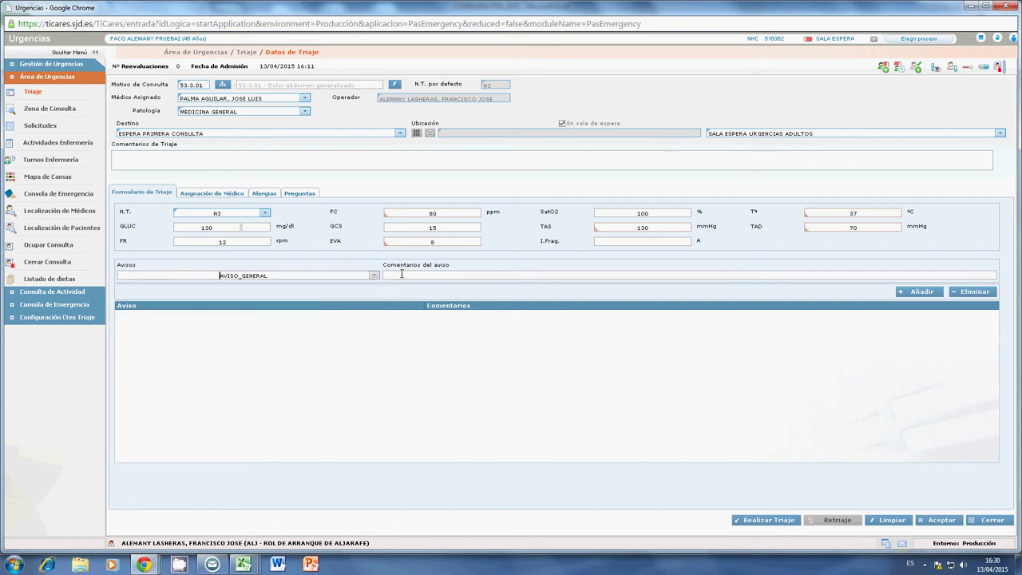
text(p)
text(PACIENTE NO COLABORADOR)
click(921, 294)
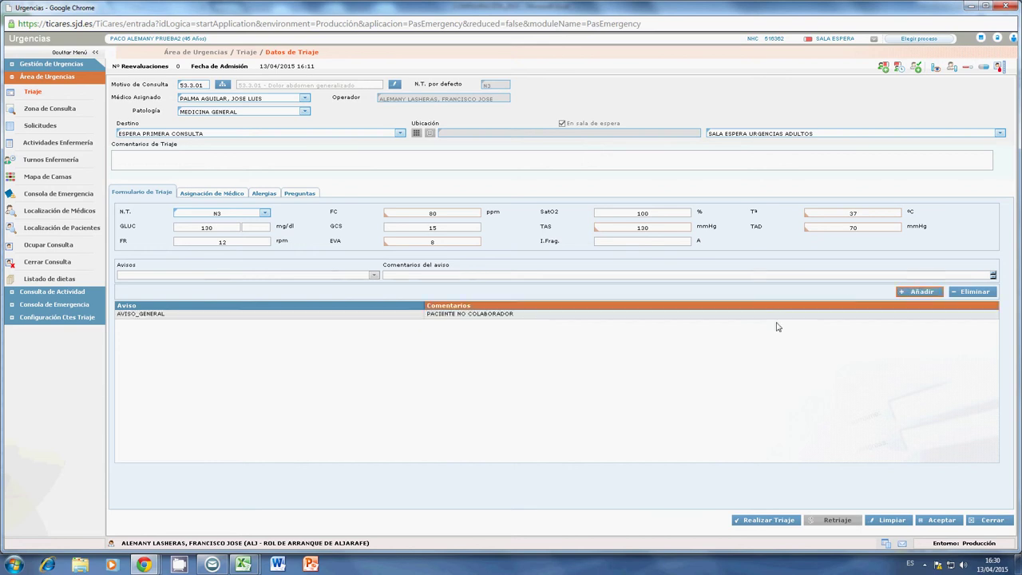
- Delete the general warning from the patient's warning list
click(279, 317)
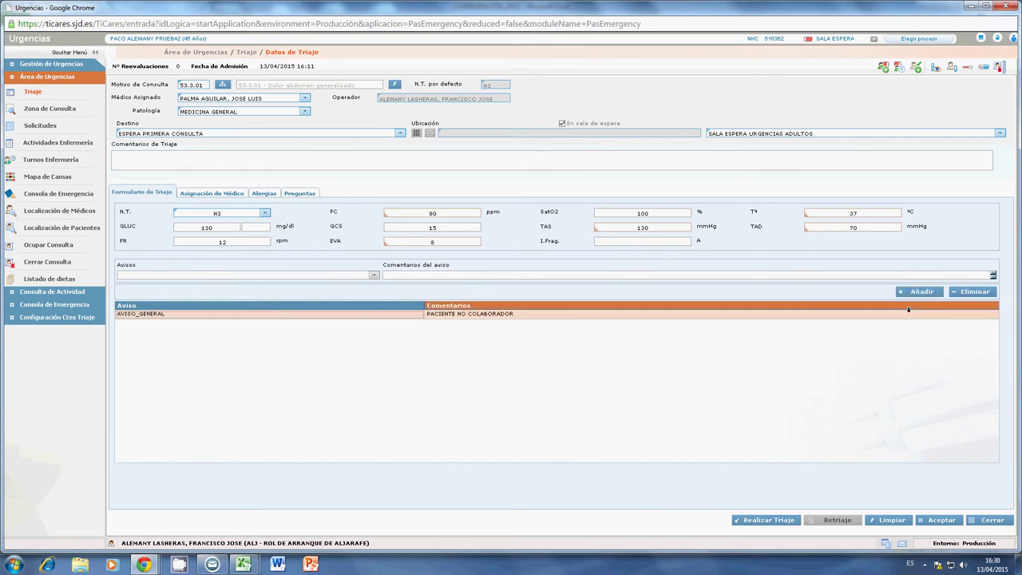
click(973, 291)
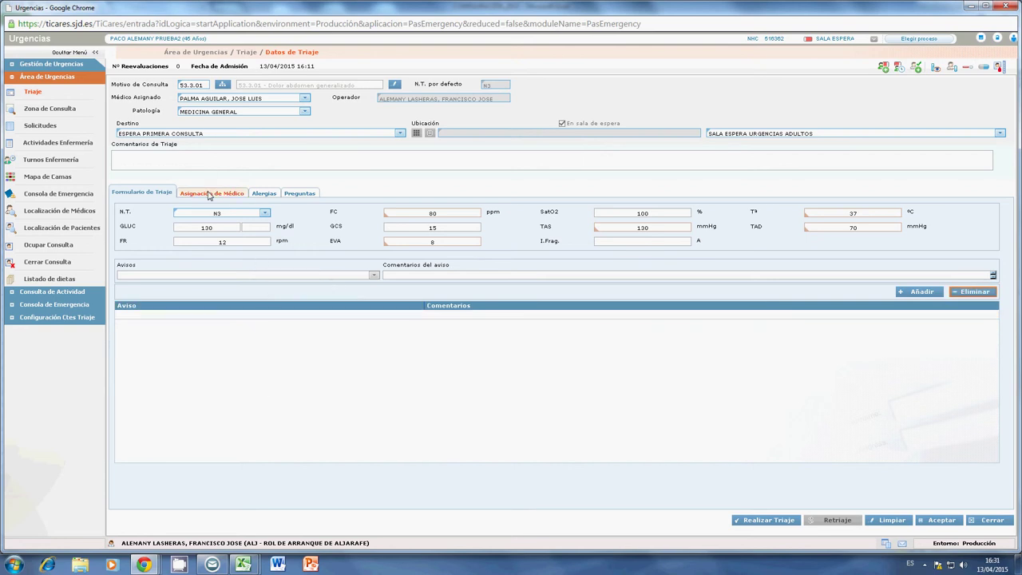
- Answer the triage questions: Si to the first Fiebre / vómitos, No to the second, and Si to Dolor intenso EVA > 7 puntos
click(302, 194)
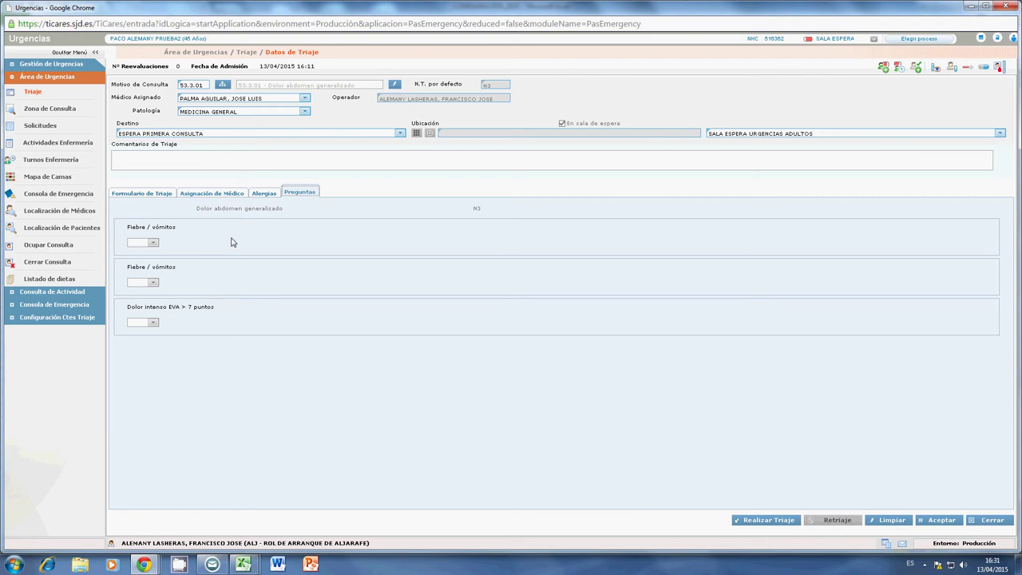
click(152, 243)
click(142, 253)
click(153, 284)
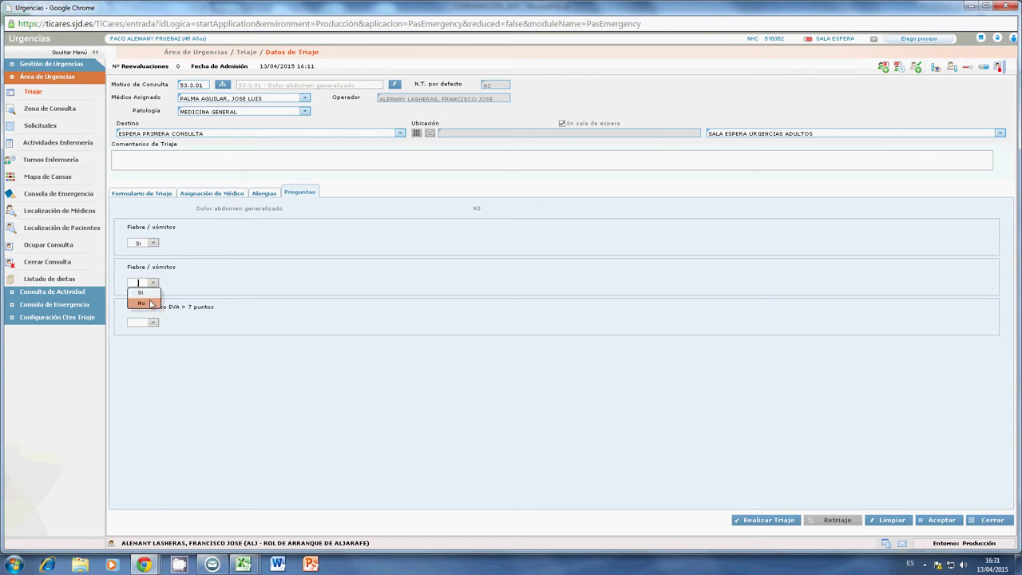
click(150, 303)
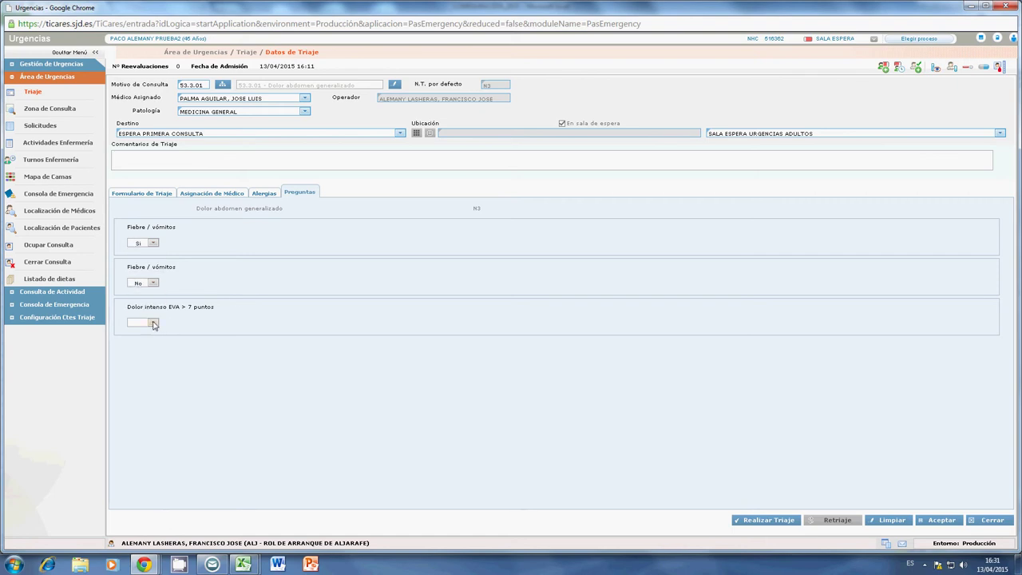
click(152, 322)
click(142, 333)
- Examine the fields for registering a new allergy and return to the triage form
click(264, 195)
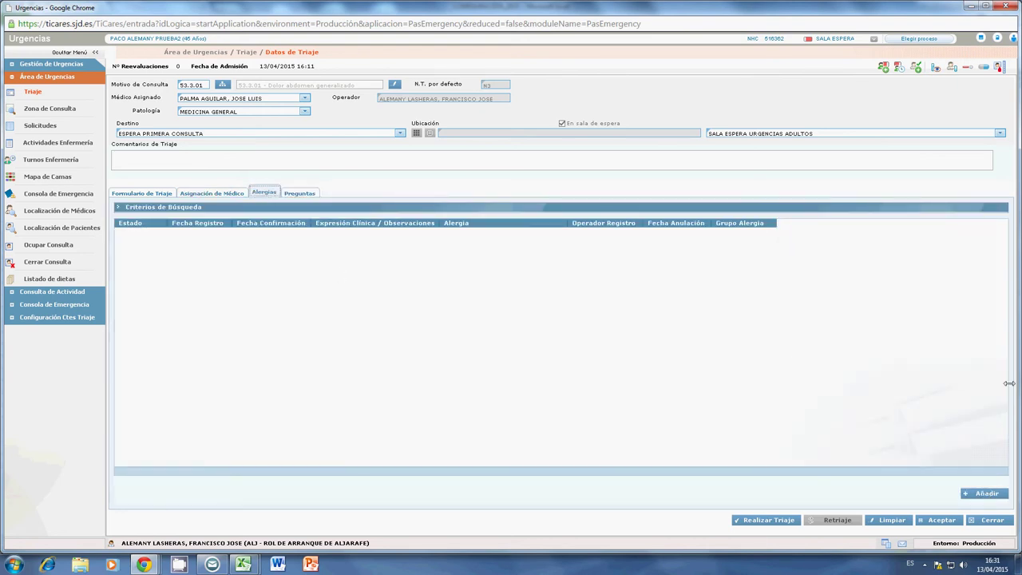
click(987, 494)
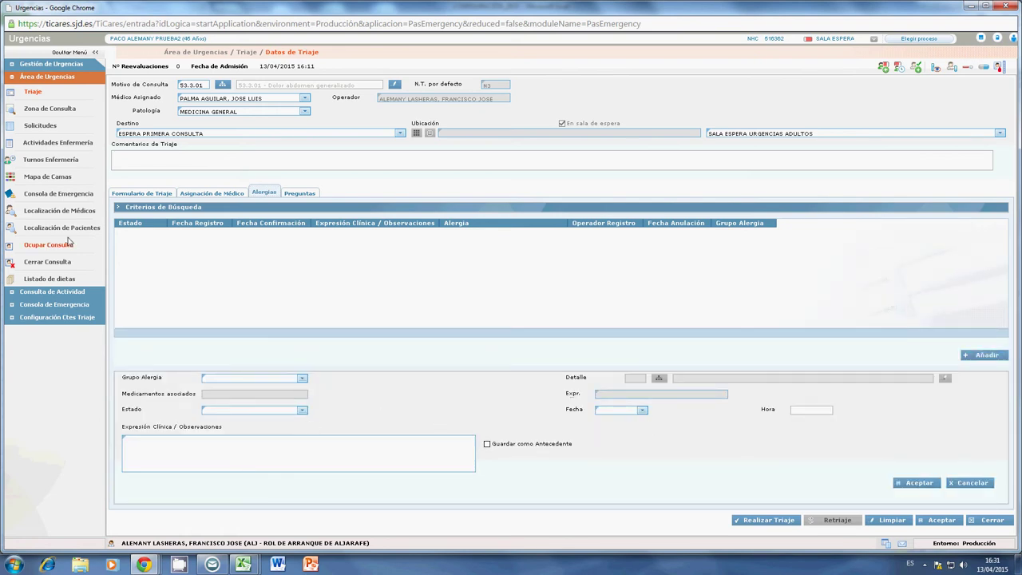
click(141, 192)
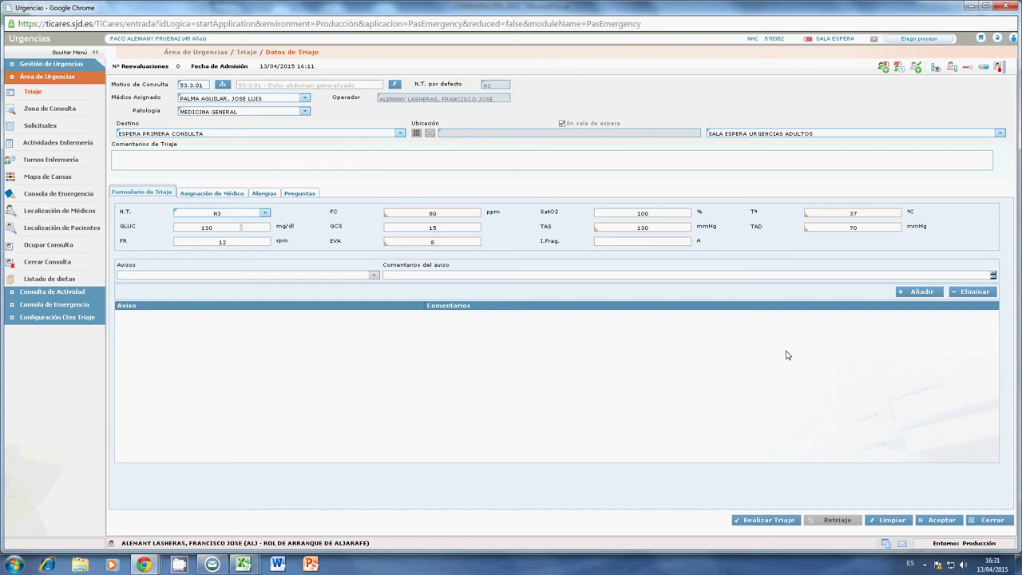
- Start a diagnostic test request for the service 15-LAB LABORATORIOS
click(952, 70)
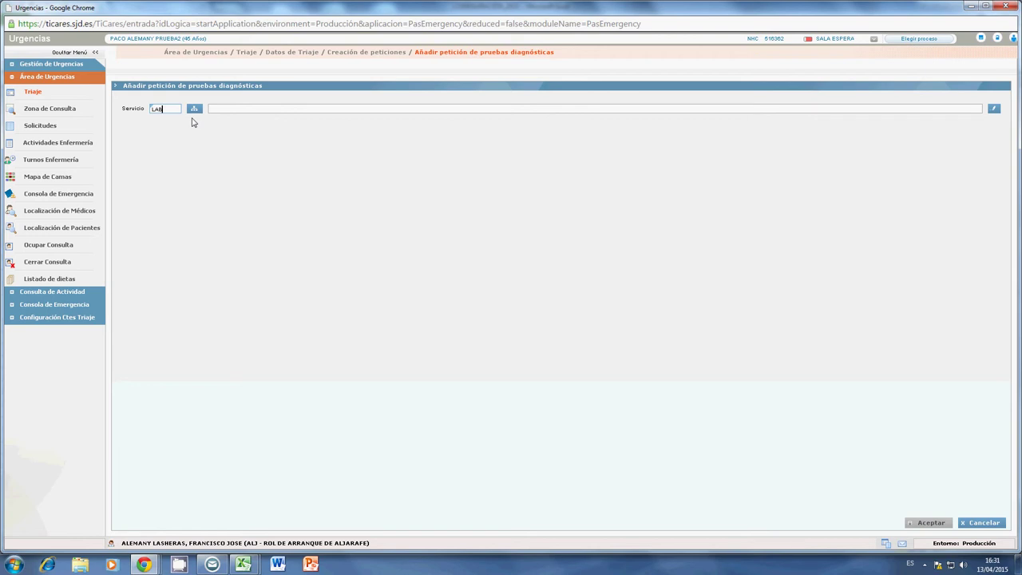
click(159, 110)
key(Return)
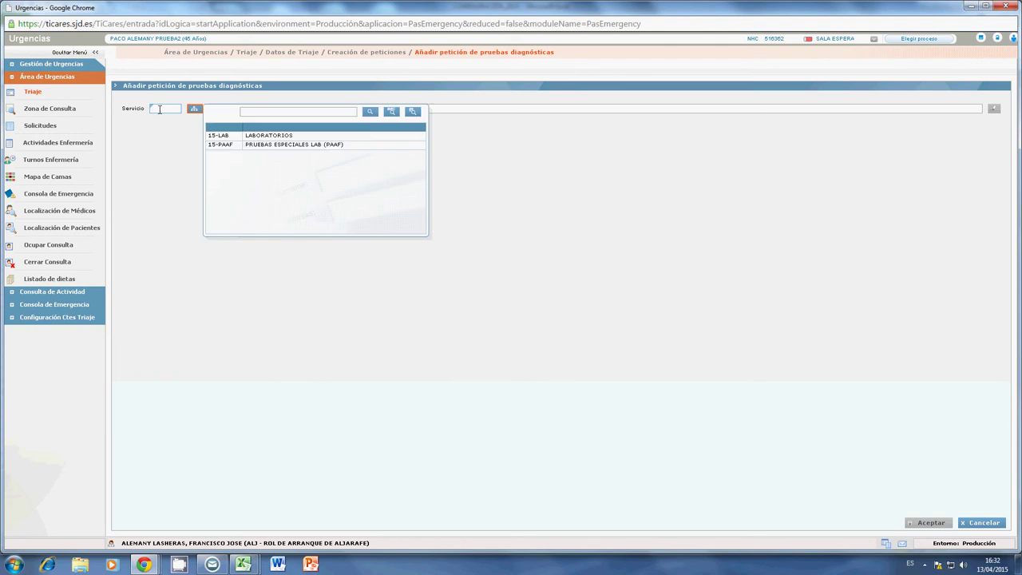
click(344, 138)
- Search for RUTINARIO ORINA, add the matching activity to the selected activities and accept the selection
click(282, 388)
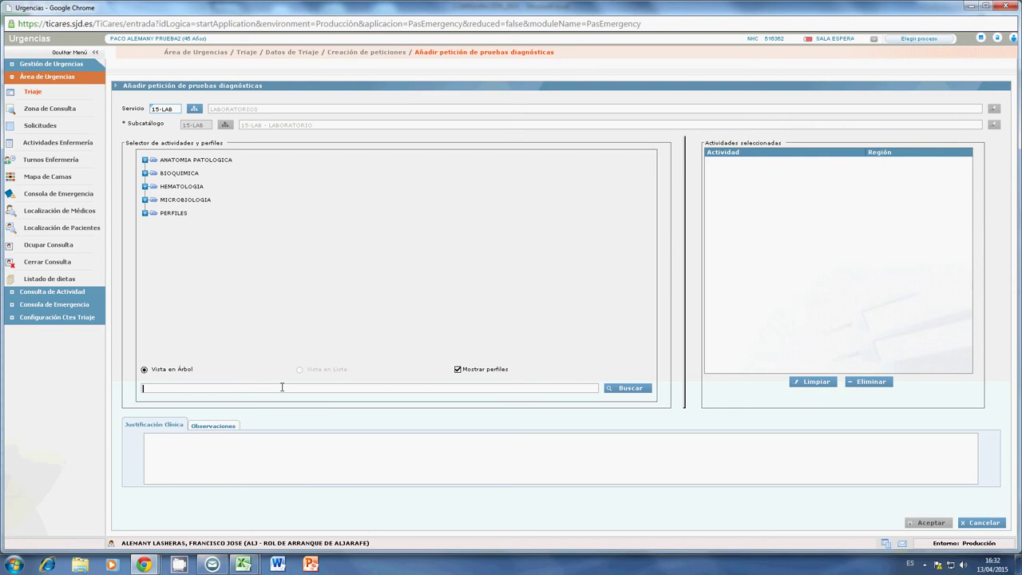
text(RUTINARIO ORINA)
key(Return)
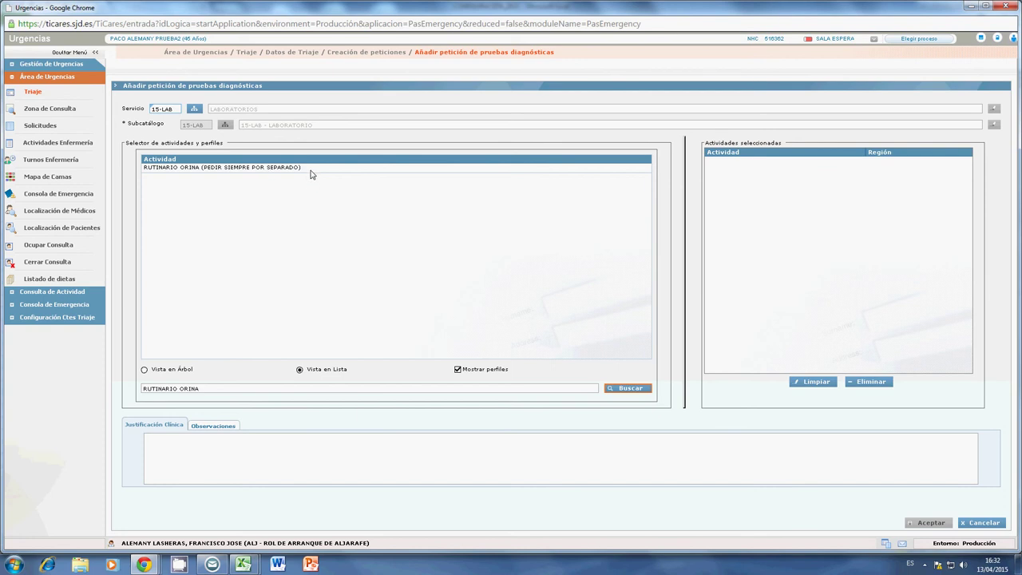
double_click(239, 168)
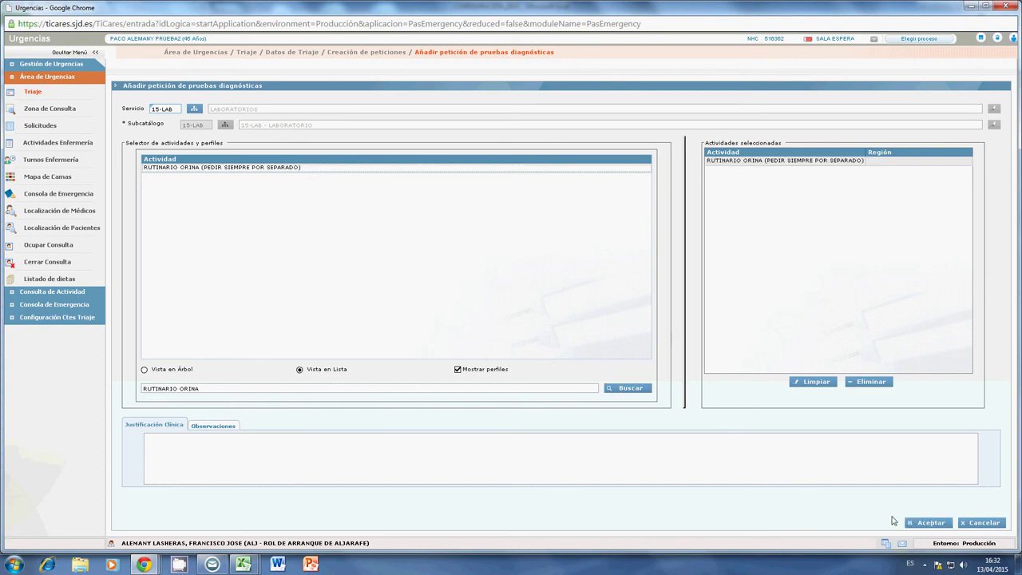
click(938, 525)
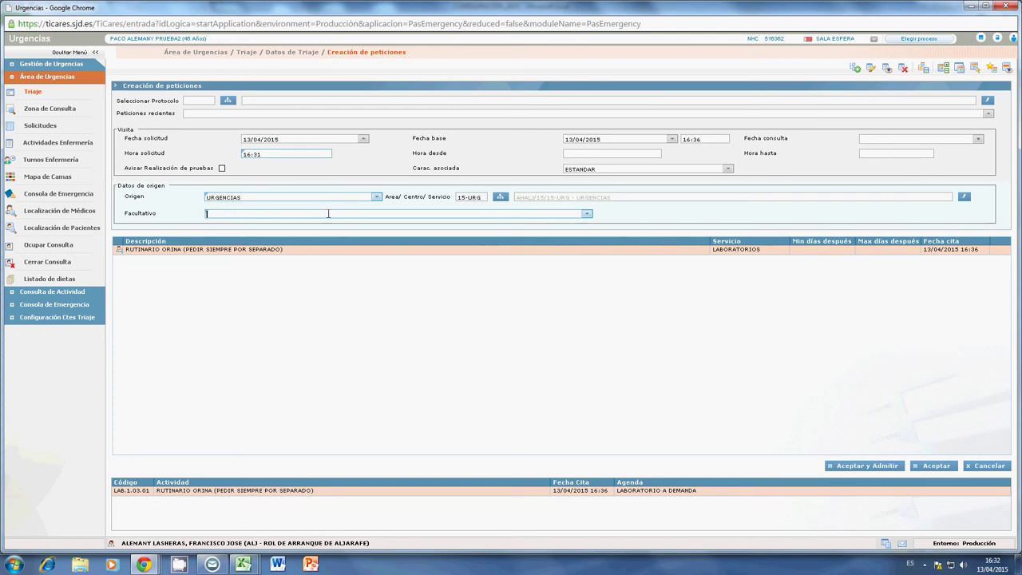
- Choose ENFERMERÍA as the requesting practitioner, accept and admit the urine test request despite the duplicate, and decline printing the appointment letter
click(279, 214)
key(Down)
click(863, 473)
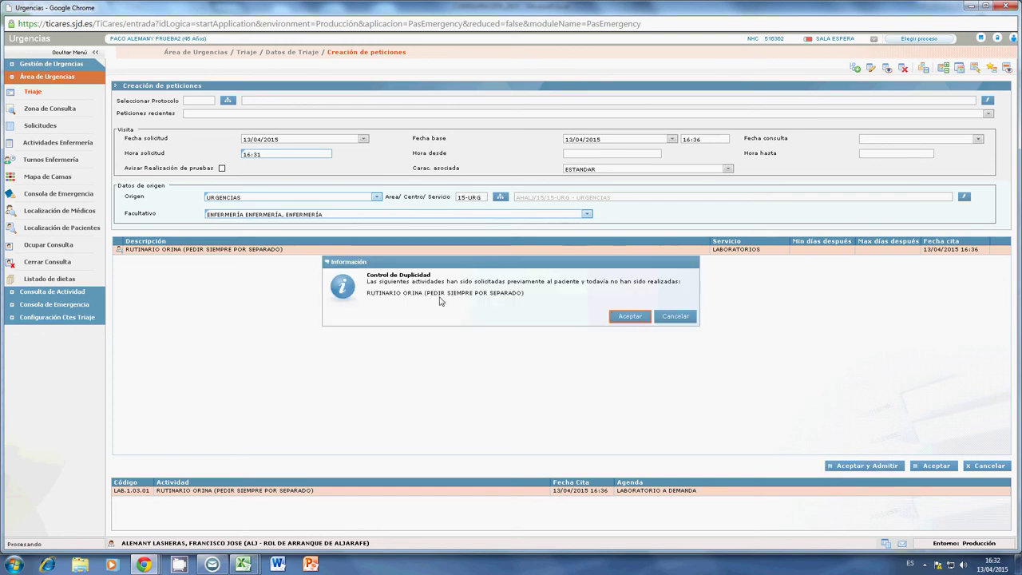
click(631, 318)
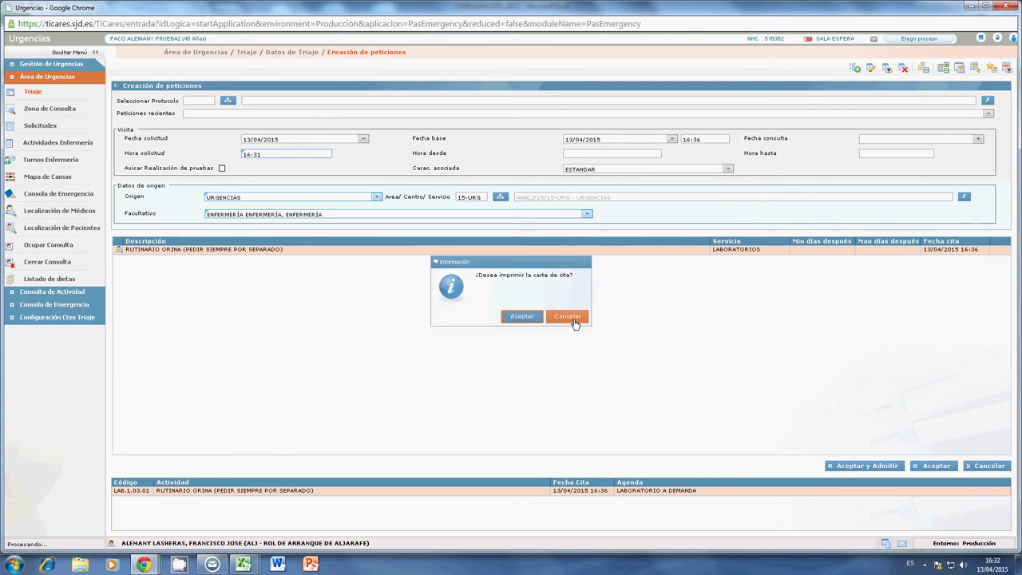
click(572, 318)
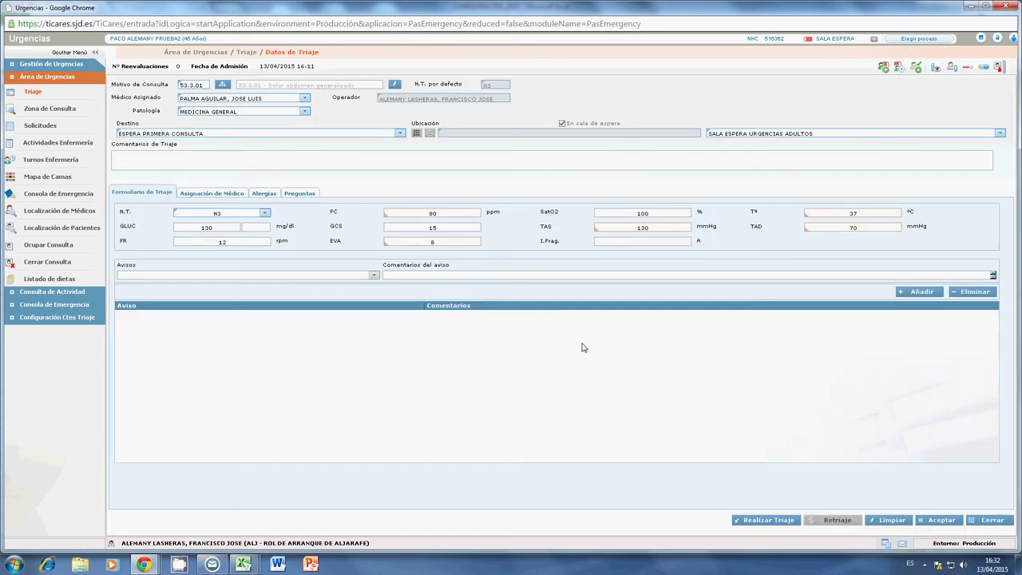
- Start a one-off (puntual) medication prescription, search for PARACETAMOL and choose PARACETAMOL 1 G COMP as the medication
click(985, 69)
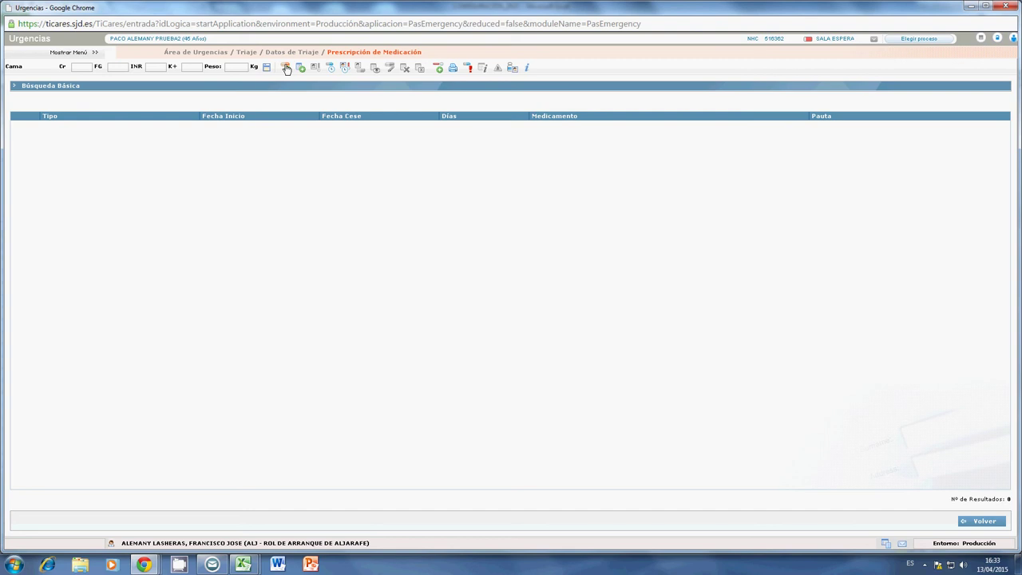
click(330, 70)
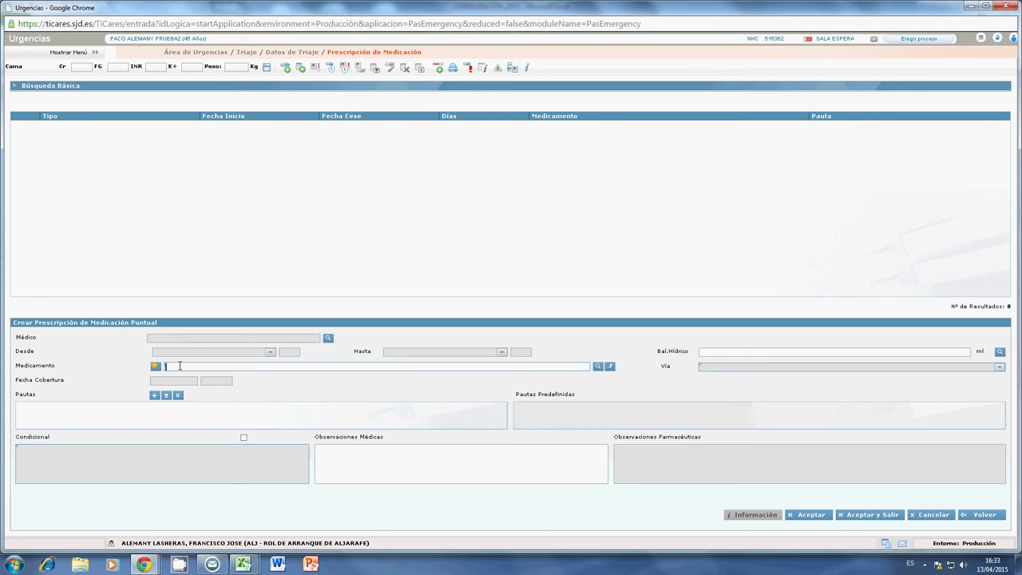
text(ARACETAMOL)
key(Return)
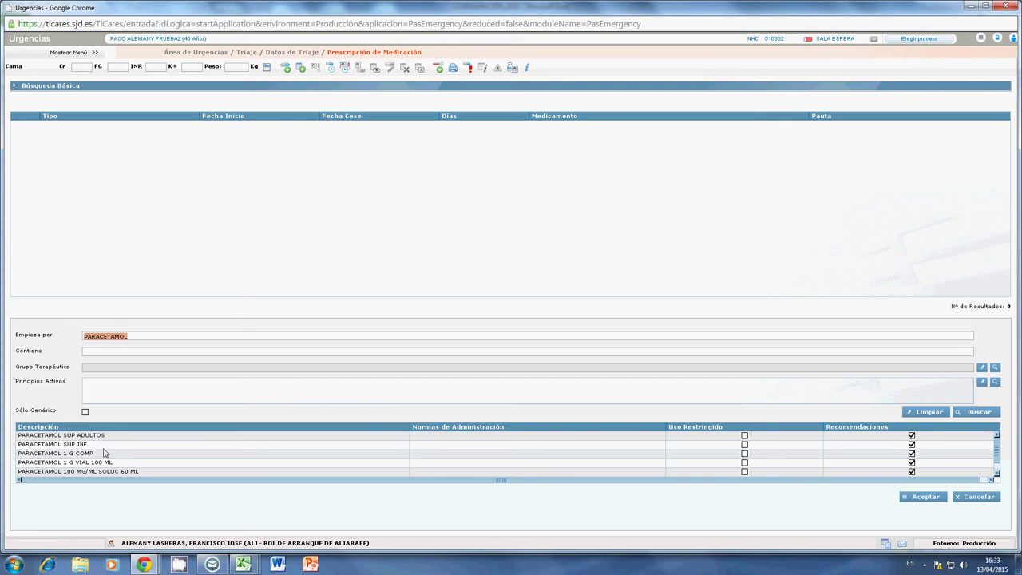
click(52, 453)
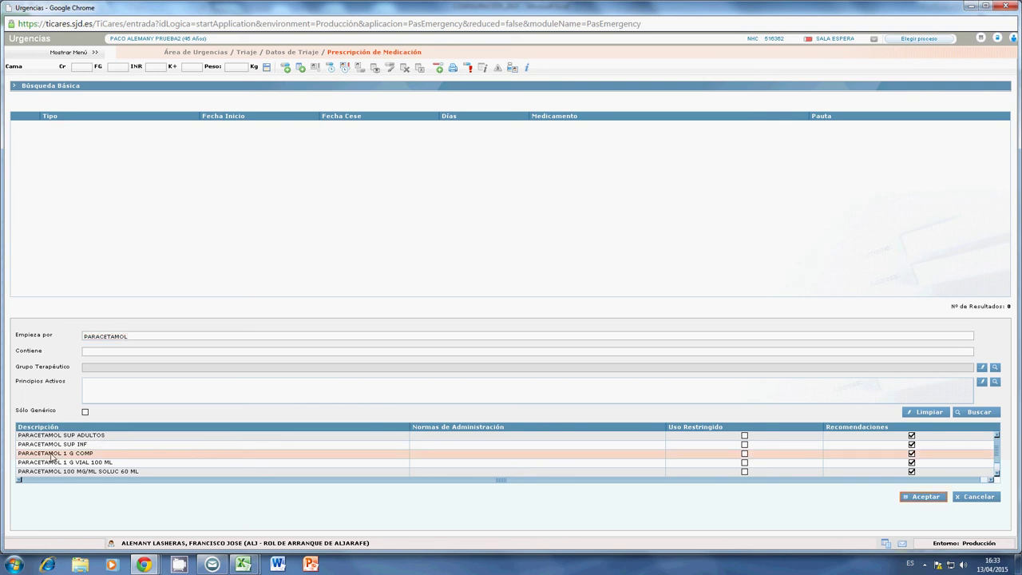
double_click(52, 454)
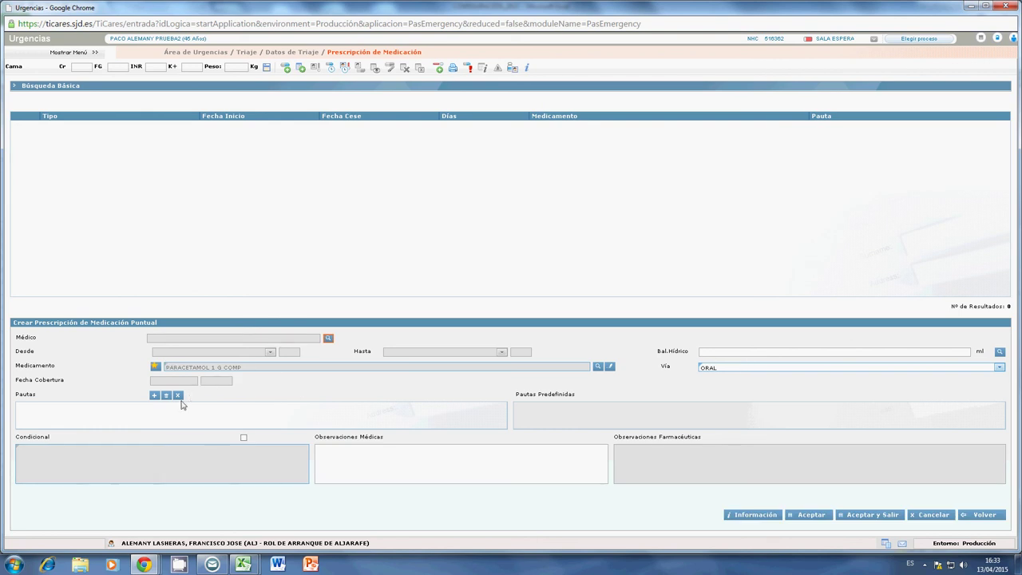
- Add a dosing schedule of 1 unit per dose to the PARACETAMOL 1 G COMP prescription and accept it
click(155, 397)
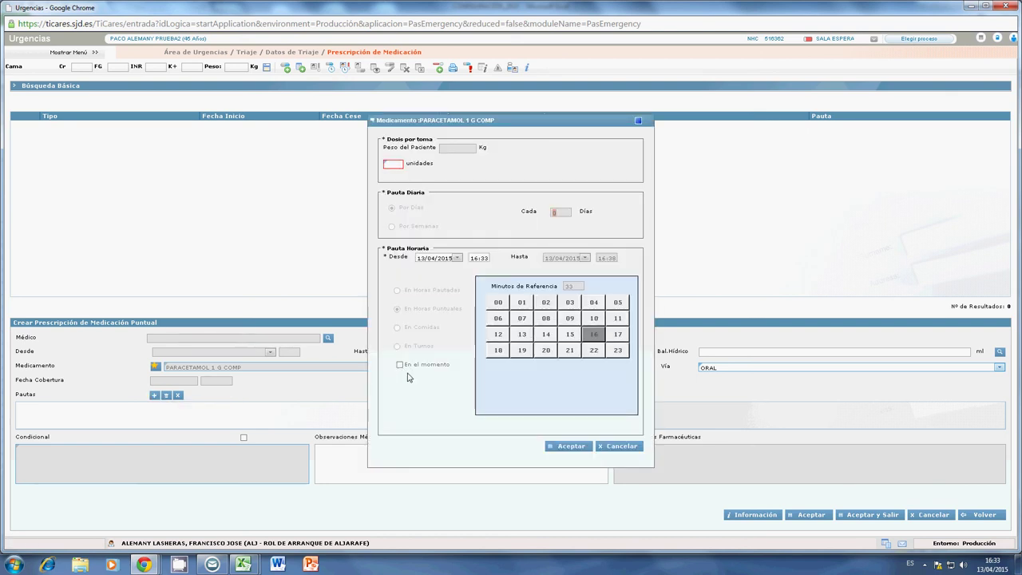
click(397, 165)
text(1)
click(571, 447)
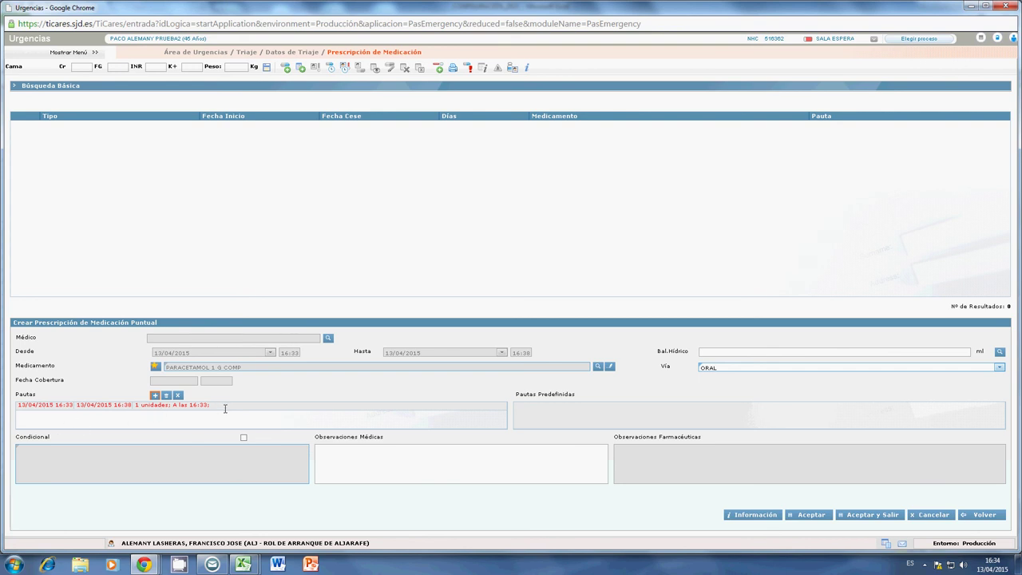
- Assign ENFERMERÍA from the 15-URG service as the practitioner responsible for the prescription, and save it and exit the form
click(870, 517)
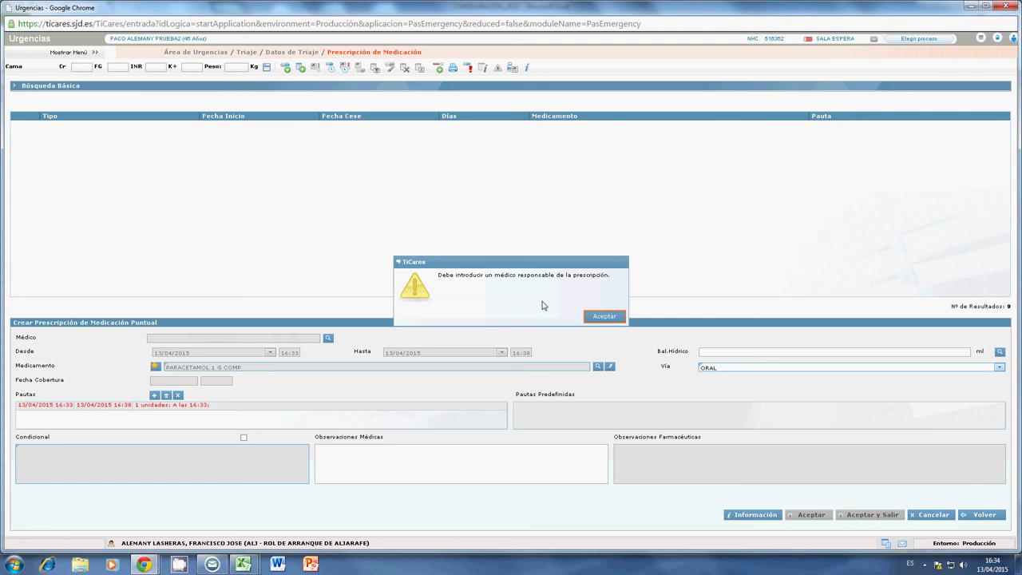
click(602, 317)
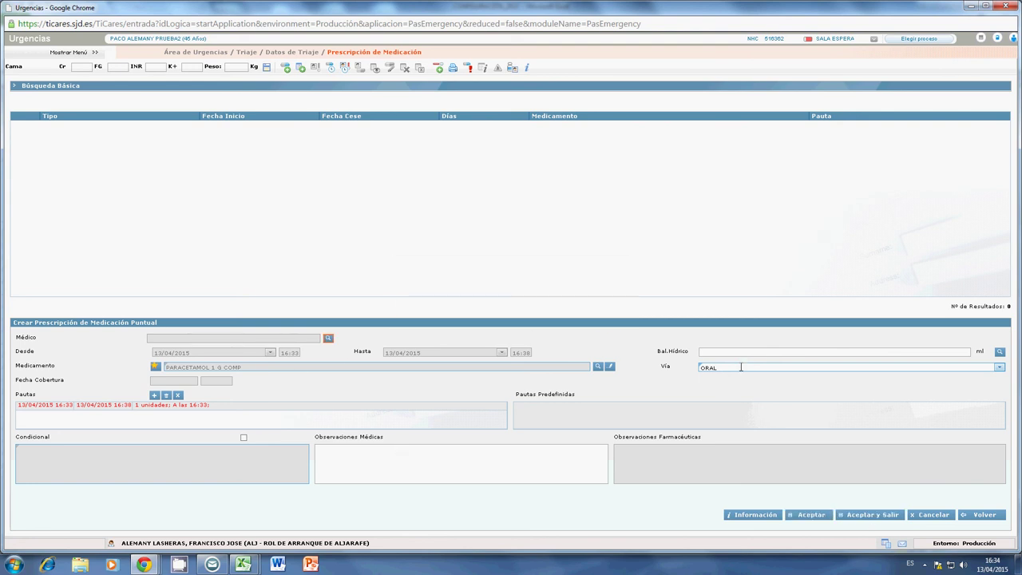
click(328, 339)
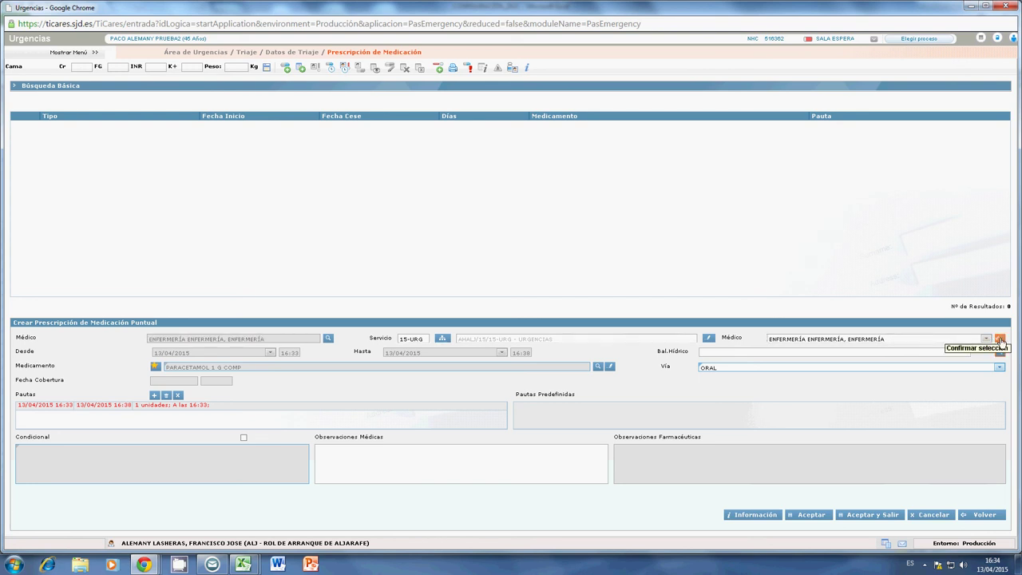
click(1000, 342)
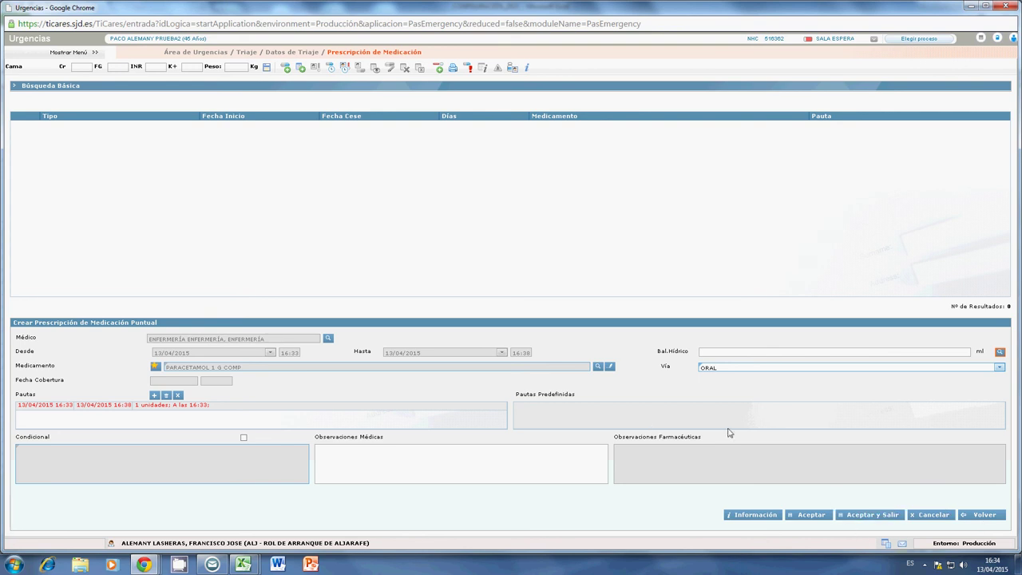
click(876, 517)
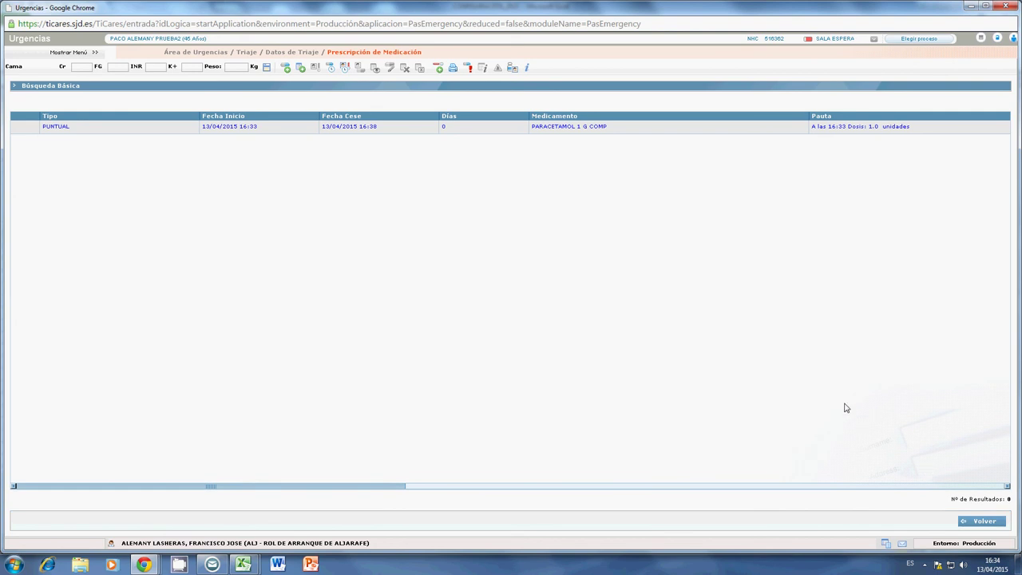
- Return to the triage data form, perform the patient's triage and accept it
click(989, 521)
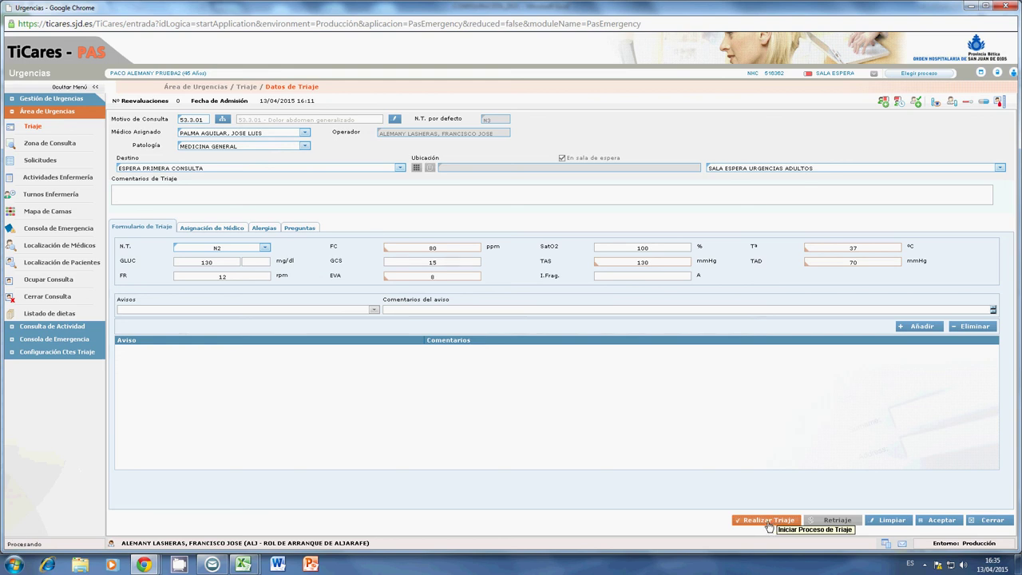
click(768, 527)
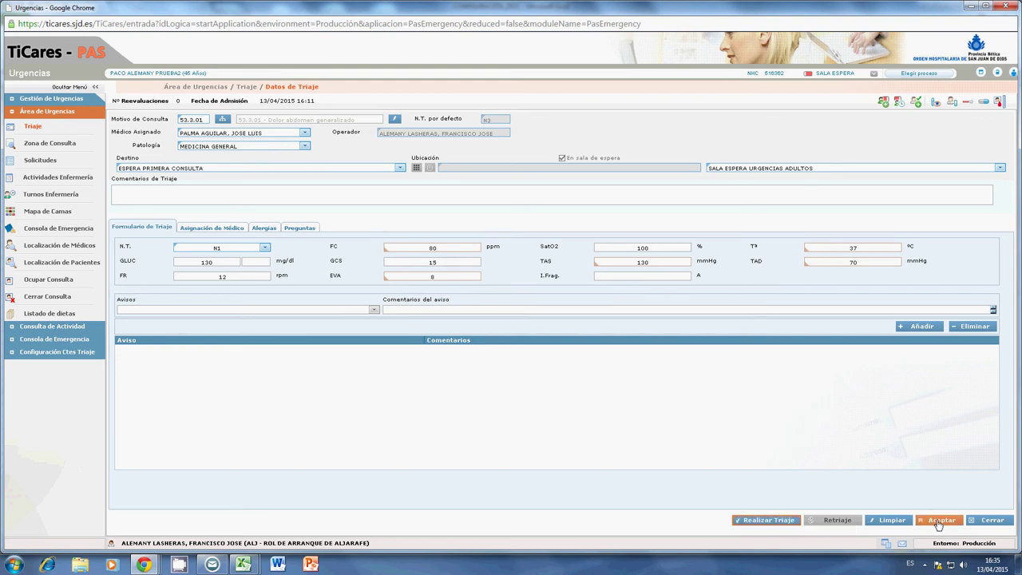
click(938, 523)
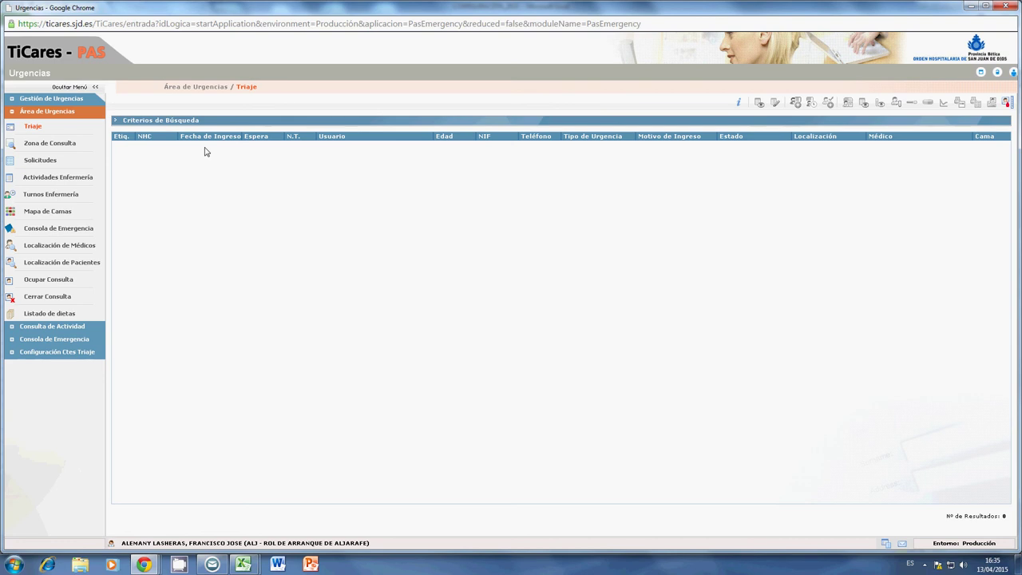
click(924, 564)
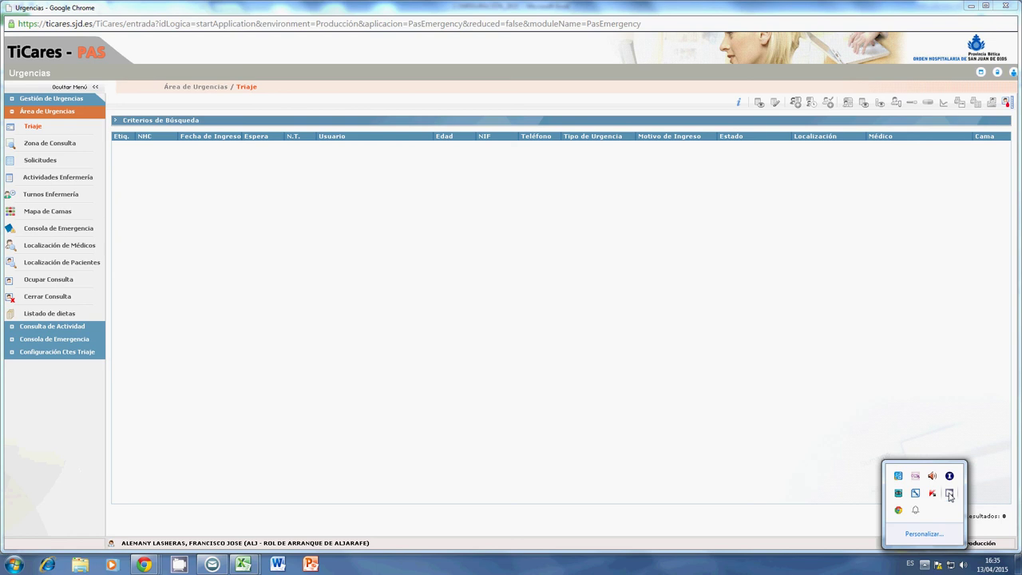